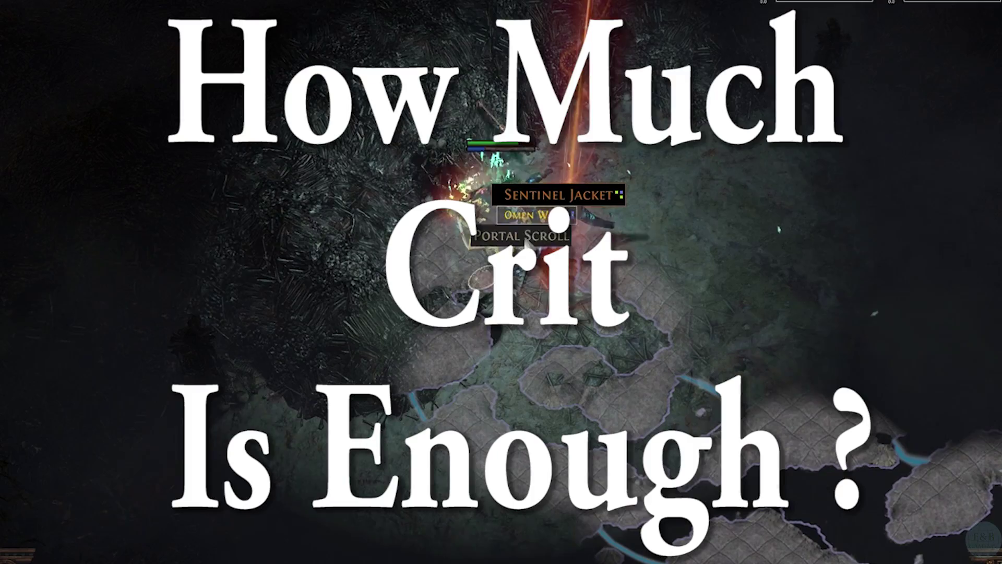
{"action": "left_click", "coordinate": [559, 200]}
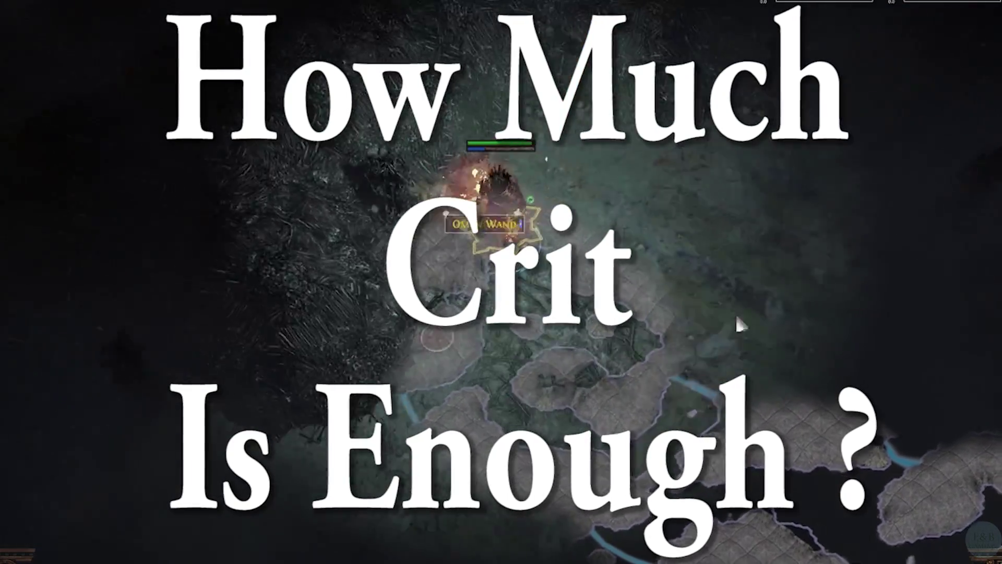
{"action": "left_click", "coordinate": [737, 317]}
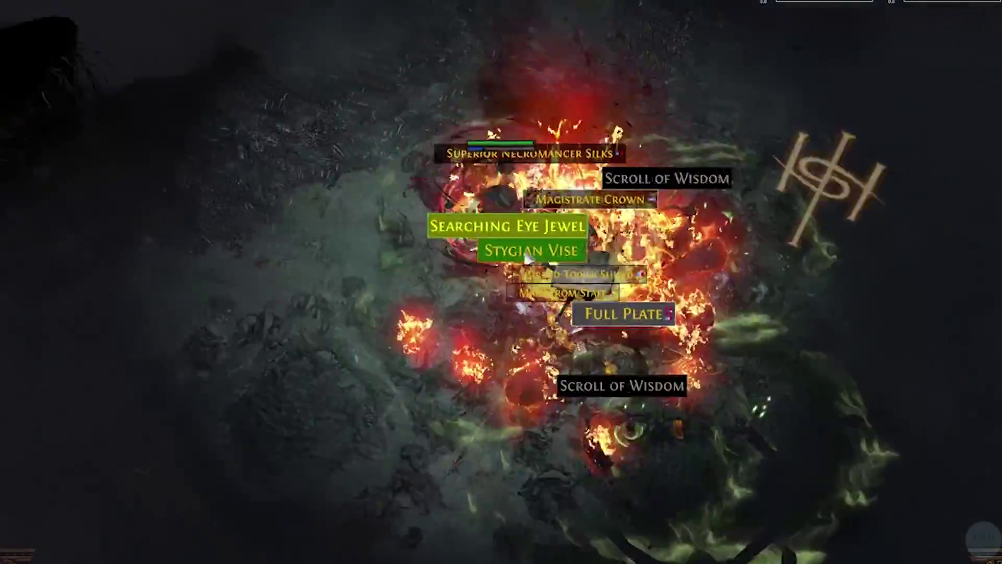
{"action": "left_click", "coordinate": [700, 282]}
{"action": "left_click", "coordinate": [401, 263]}
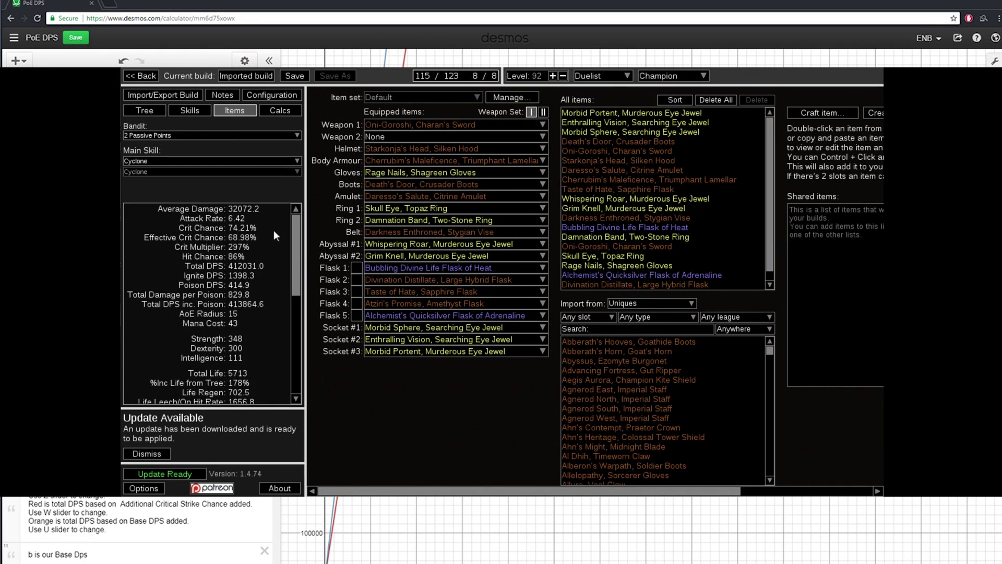
Step: Switch the build's main skill to Hatred, Ancestral Warchief and back to Cyclone, and open the build's configuration
{"action": "left_click", "coordinate": [180, 159]}
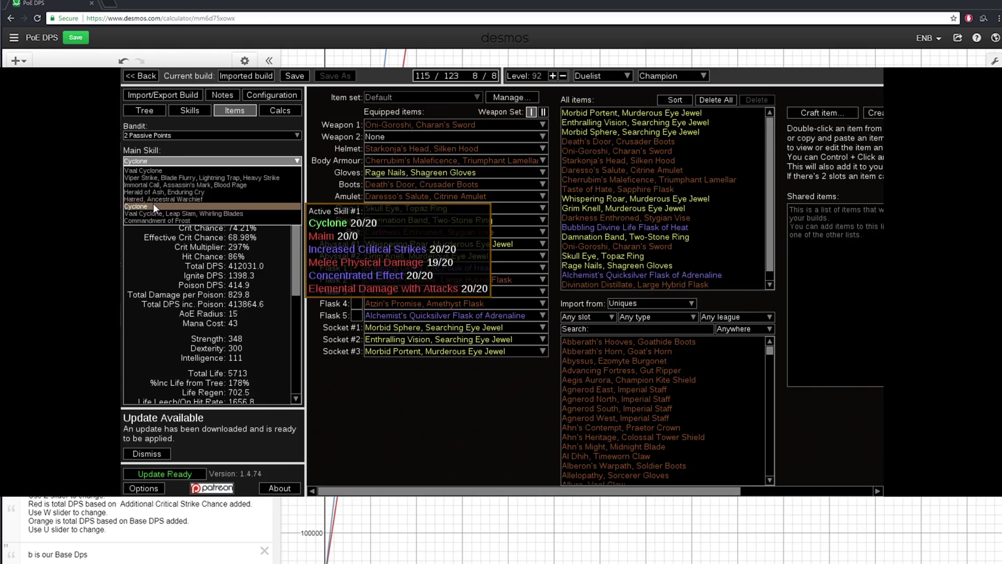
{"action": "left_click", "coordinate": [157, 199]}
{"action": "left_click", "coordinate": [162, 160]}
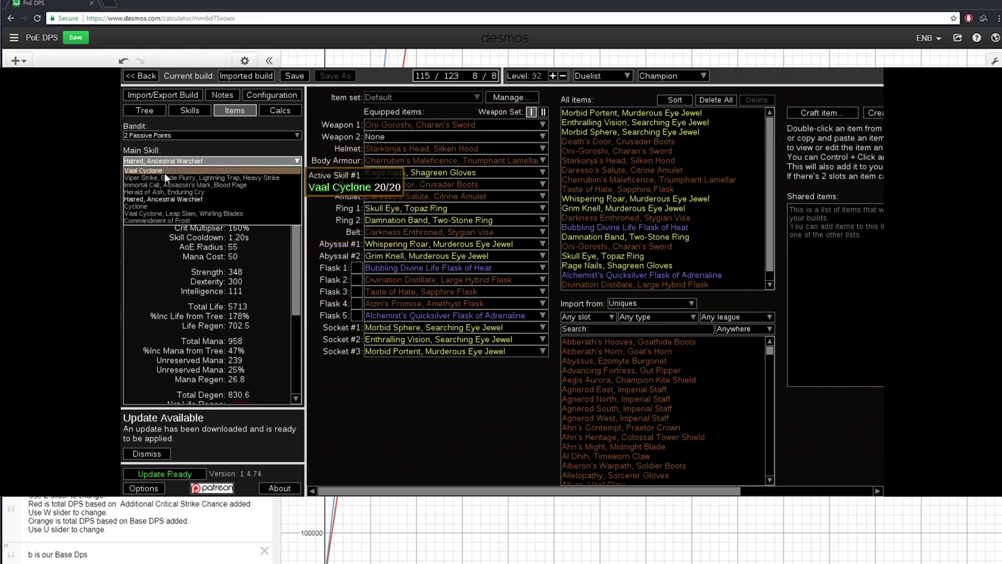
{"action": "left_click", "coordinate": [158, 206]}
{"action": "left_click", "coordinate": [267, 94]}
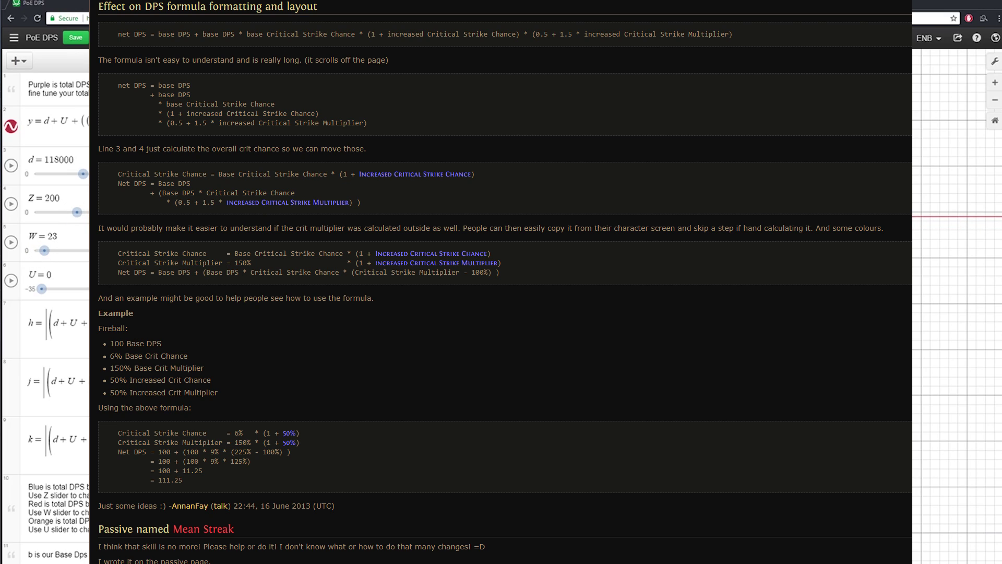
Step: Set the graph's Z to 240 and W to 43, and select Cyclone as the build's main skill
{"action": "left_click_drag", "start_coordinate": [82, 217], "coordinate": [87, 217]}
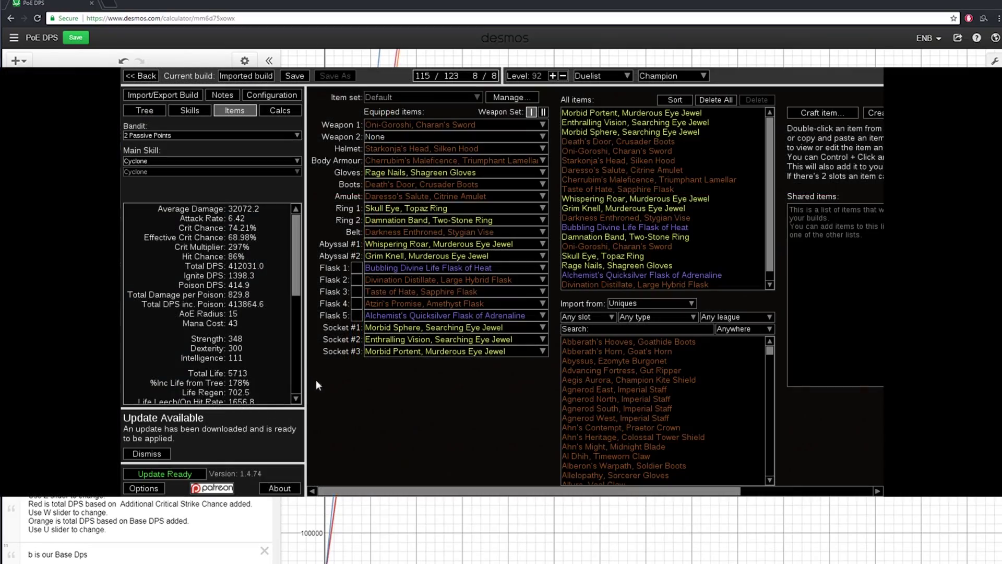
{"action": "left_click", "coordinate": [189, 161]}
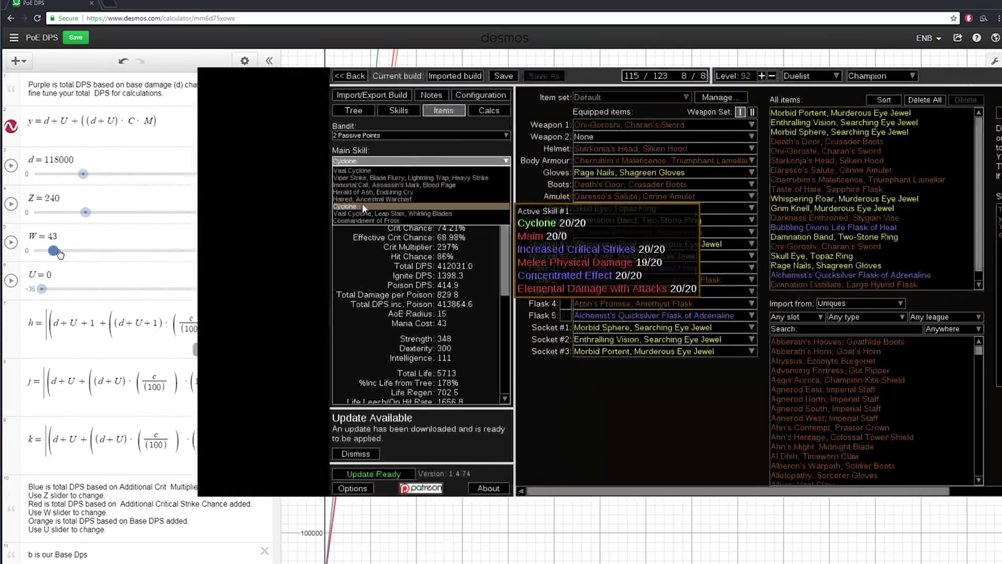
{"action": "left_click", "coordinate": [161, 204]}
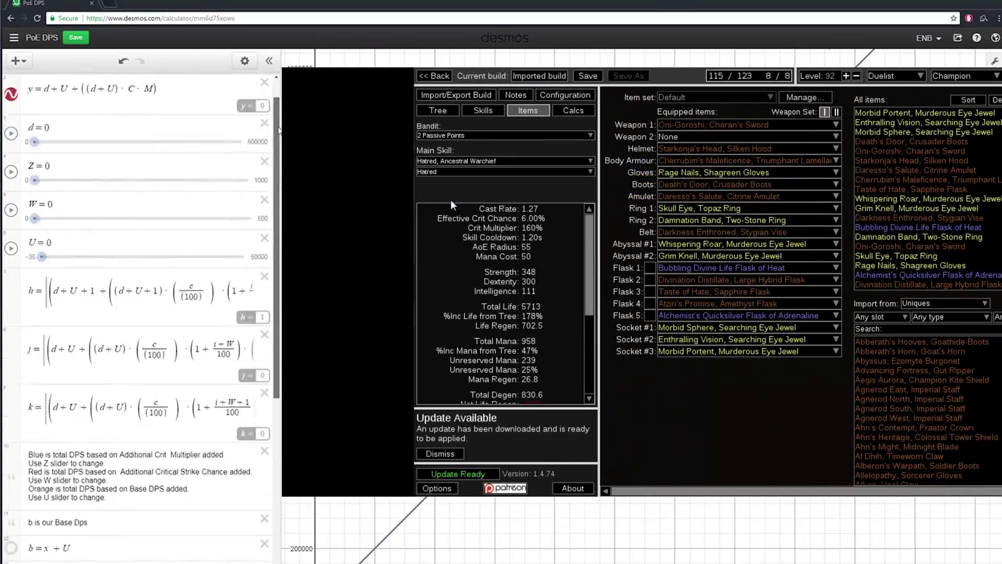
{"action": "left_click_drag", "start_coordinate": [278, 131], "coordinate": [296, 313]}
{"action": "left_click", "coordinate": [457, 160]}
{"action": "left_click", "coordinate": [451, 203]}
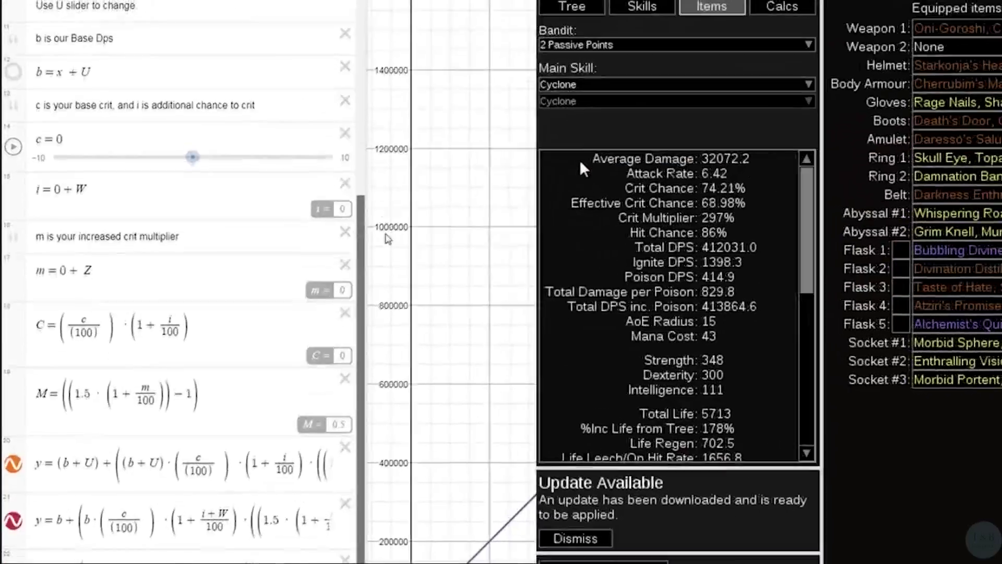
{"action": "left_click_drag", "start_coordinate": [386, 234], "coordinate": [377, 206]}
{"action": "left_click", "coordinate": [781, 0]}
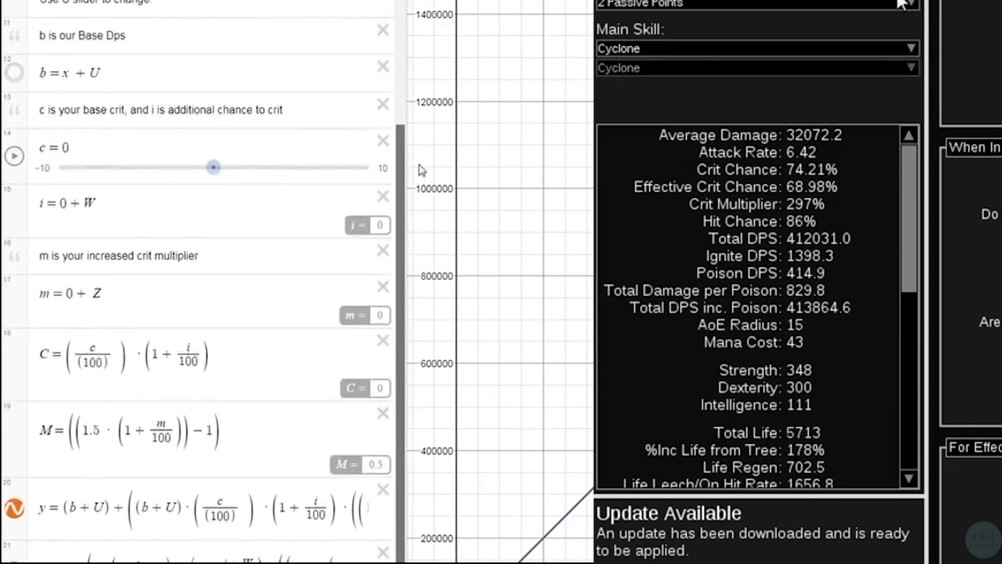
Step: Enter the build's crit multiplier as m = 297 + Z and its base crit as c = 9.5
{"action": "scroll", "coordinate": [386, 156], "scroll_direction": "up", "scroll_amount": 3}
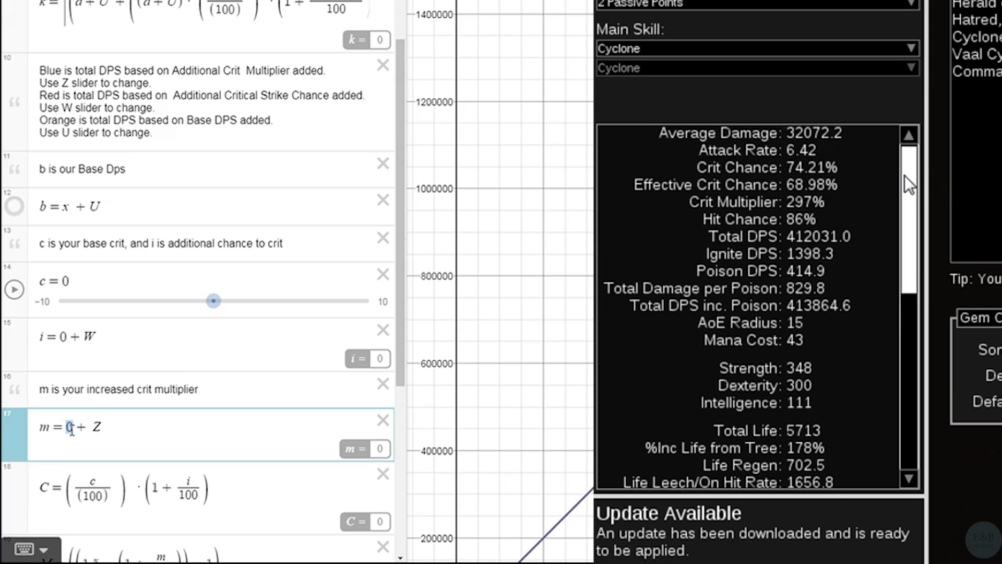
{"action": "left_click_drag", "start_coordinate": [904, 175], "coordinate": [903, 193]}
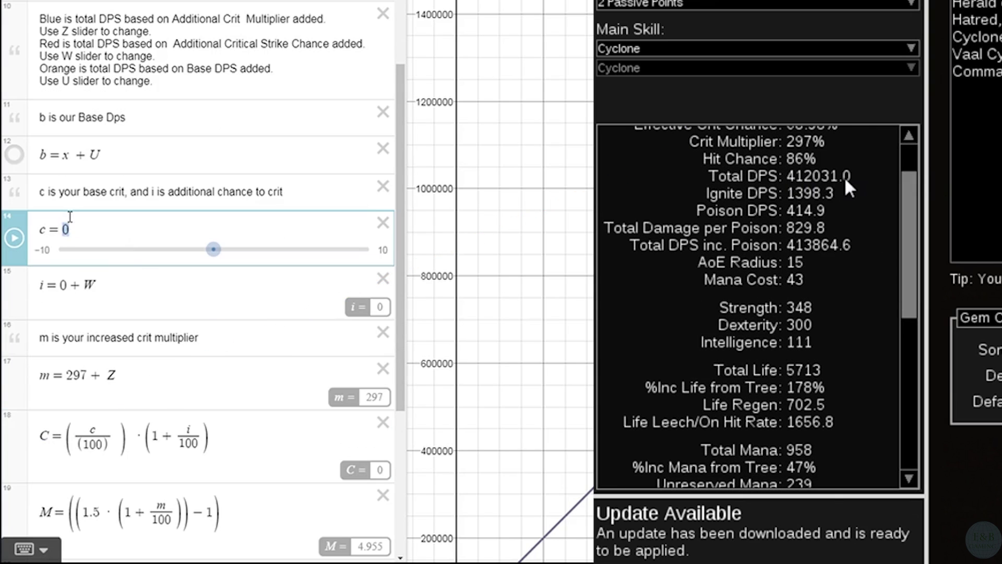
{"action": "type", "text": ".5"}
Step: Set the additional chance to crit to i = 630 + W so C matches the build's effective crit chance
{"action": "left_click_drag", "start_coordinate": [910, 236], "coordinate": [919, 335]}
{"action": "left_click", "coordinate": [147, 296]}
{"action": "left_click_drag", "start_coordinate": [400, 313], "coordinate": [401, 328]}
{"action": "left_click_drag", "start_coordinate": [919, 334], "coordinate": [933, 207]}
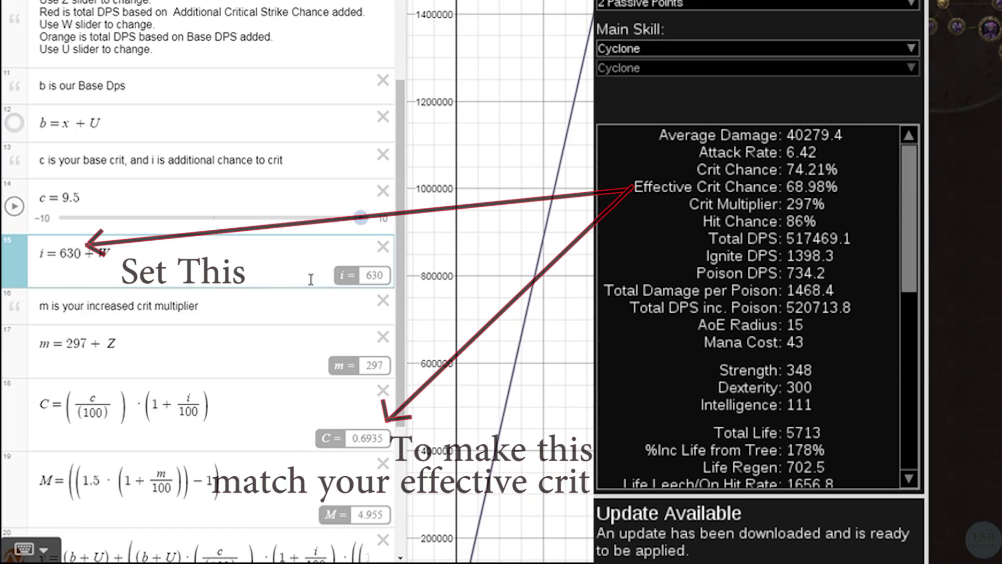
Step: Raise the base damage d to 118000 to match the graph's total DPS to the Cyclone build
{"action": "scroll", "coordinate": [311, 280], "scroll_direction": "up", "scroll_amount": 10}
{"action": "left_click", "coordinate": [691, 47]}
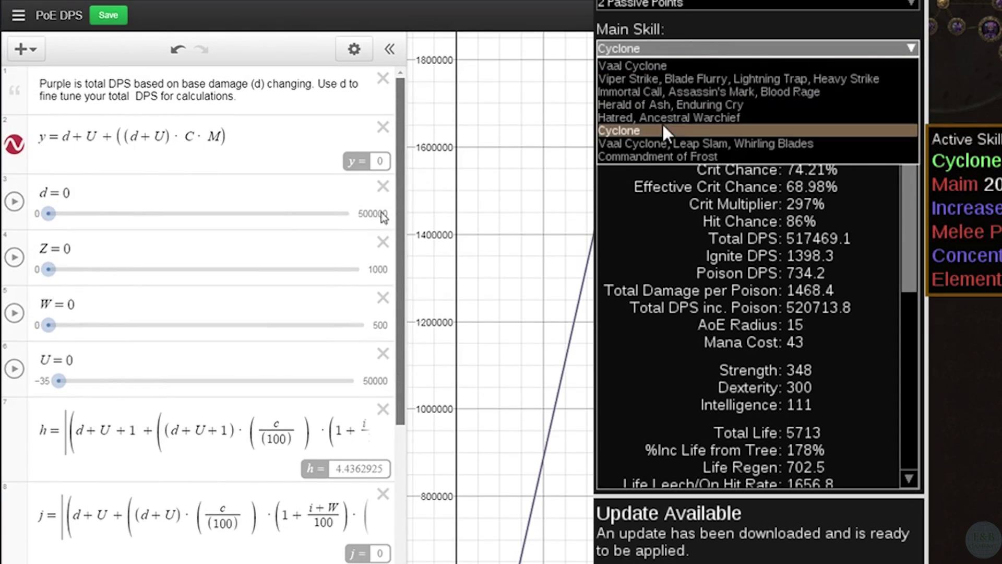
{"action": "left_click", "coordinate": [663, 126]}
{"action": "left_click_drag", "start_coordinate": [50, 213], "coordinate": [56, 215]}
{"action": "scroll", "coordinate": [58, 215], "scroll_direction": "down", "scroll_amount": 2}
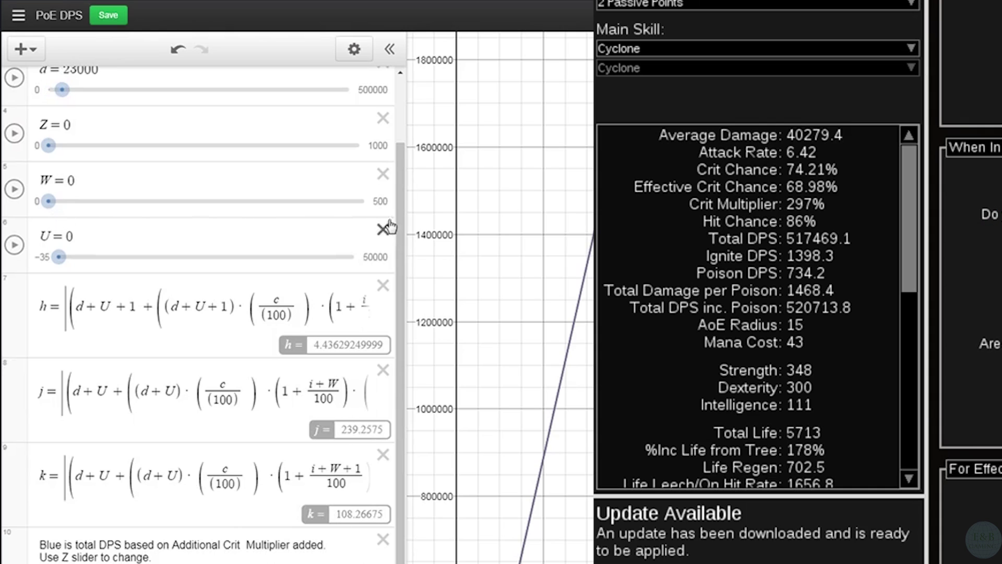
{"action": "scroll", "coordinate": [389, 226], "scroll_direction": "up", "scroll_amount": 3}
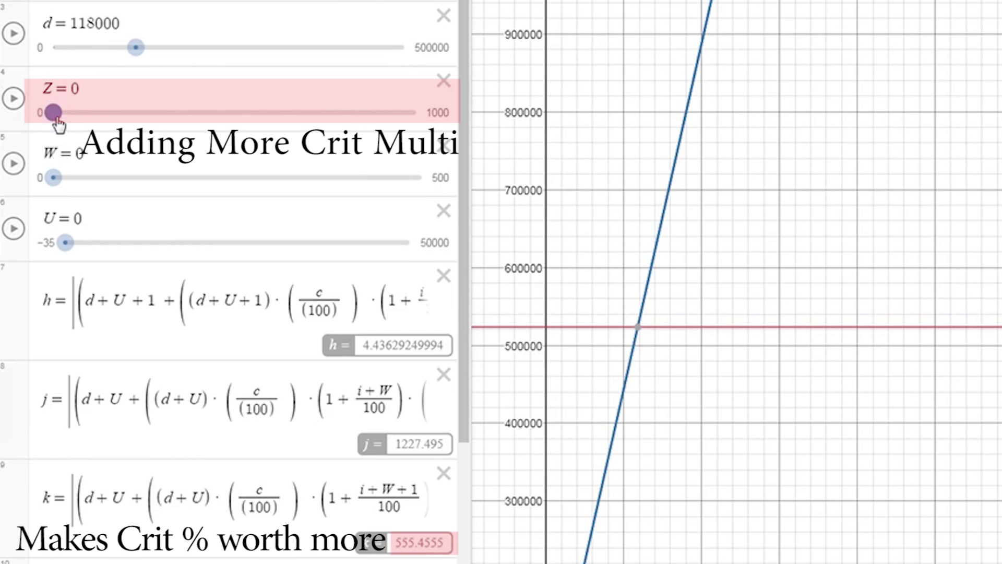
Step: Set the additional crit multiplier Z to 200 and the additional crit chance W to 23
{"action": "left_click_drag", "start_coordinate": [58, 124], "coordinate": [133, 127]}
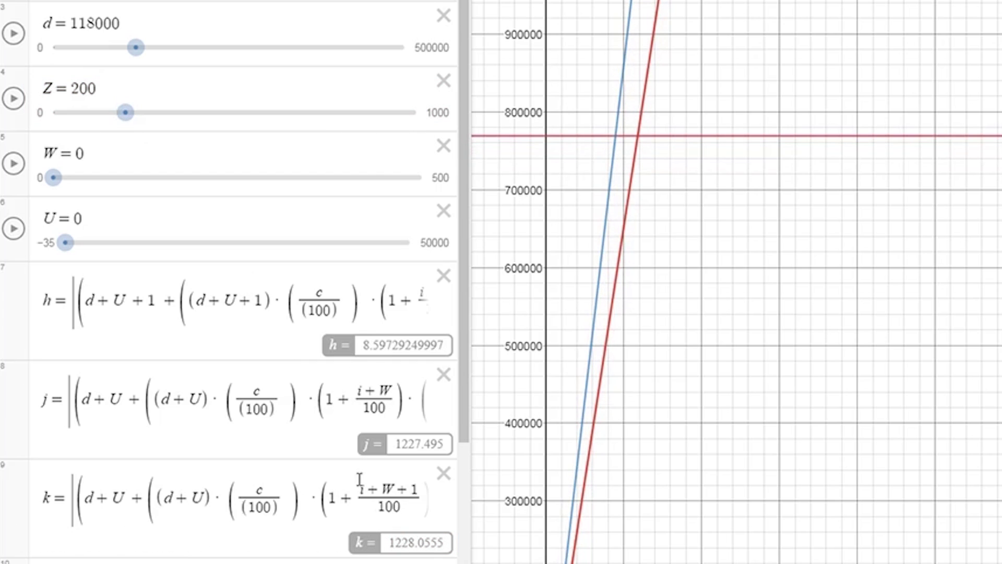
{"action": "left_click_drag", "start_coordinate": [59, 191], "coordinate": [60, 193]}
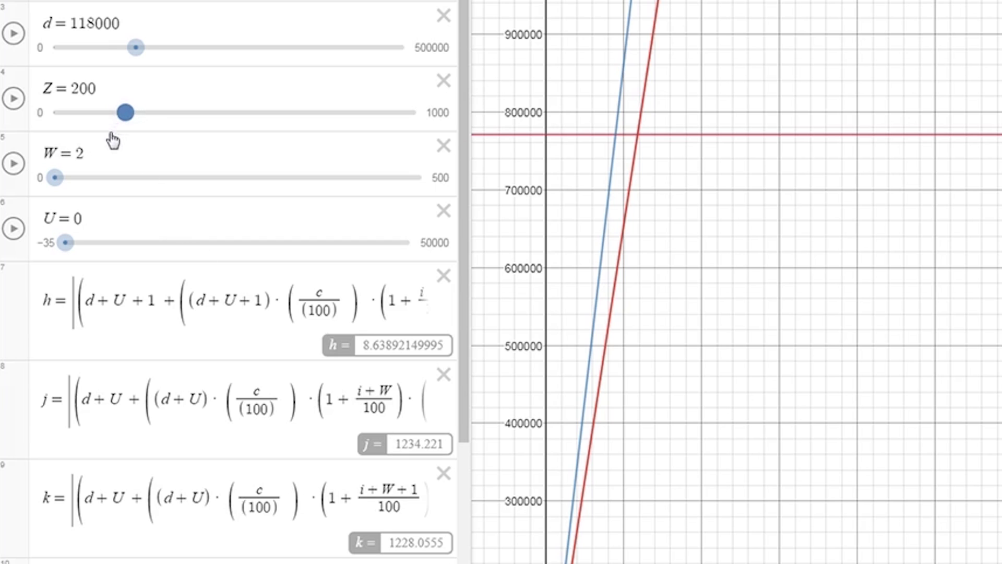
{"action": "left_click_drag", "start_coordinate": [51, 190], "coordinate": [69, 191]}
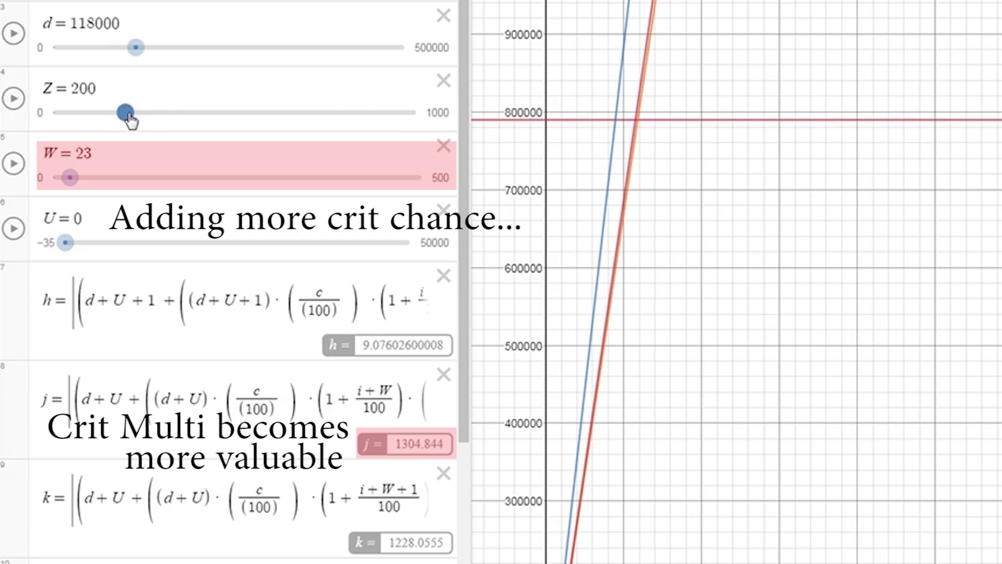
Step: Raise the additional crit chance W to 150 and the additional crit multiplier Z to 360, and highlight the value of h
{"action": "left_click_drag", "start_coordinate": [128, 117], "coordinate": [141, 117]}
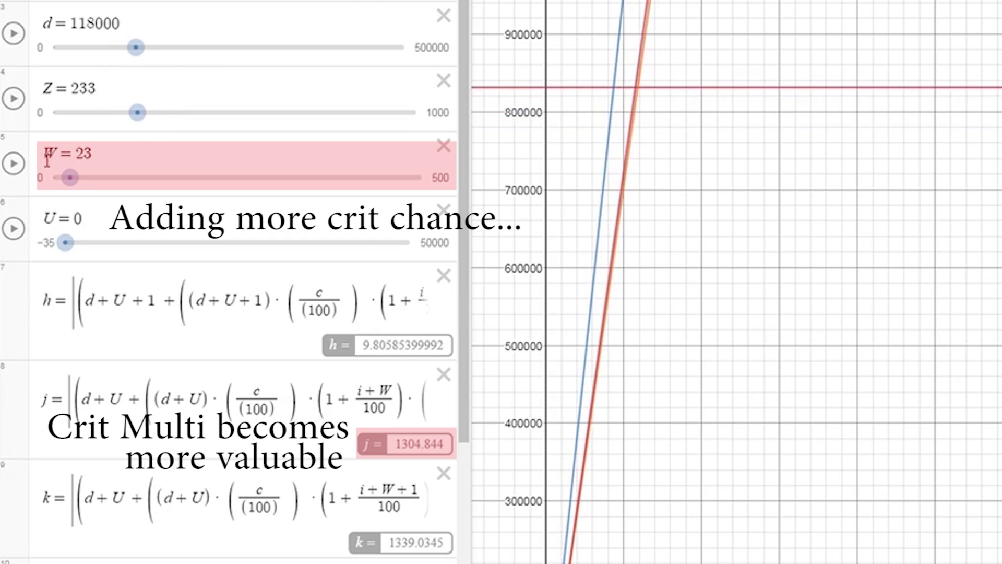
{"action": "left_click_drag", "start_coordinate": [69, 177], "coordinate": [76, 178]}
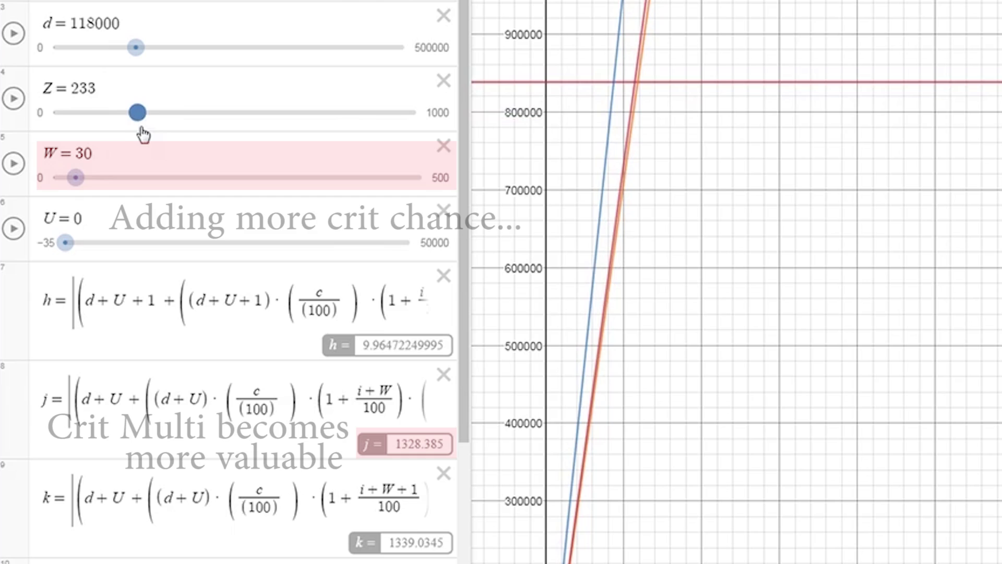
{"action": "left_click_drag", "start_coordinate": [143, 135], "coordinate": [146, 135]}
{"action": "left_click_drag", "start_coordinate": [77, 177], "coordinate": [171, 184]}
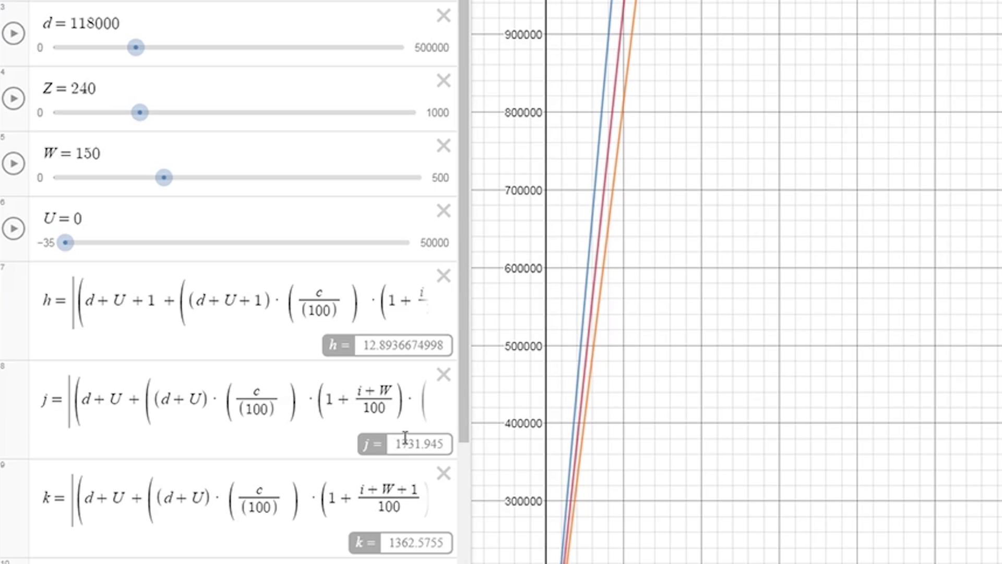
{"action": "left_click_drag", "start_coordinate": [140, 113], "coordinate": [188, 128]}
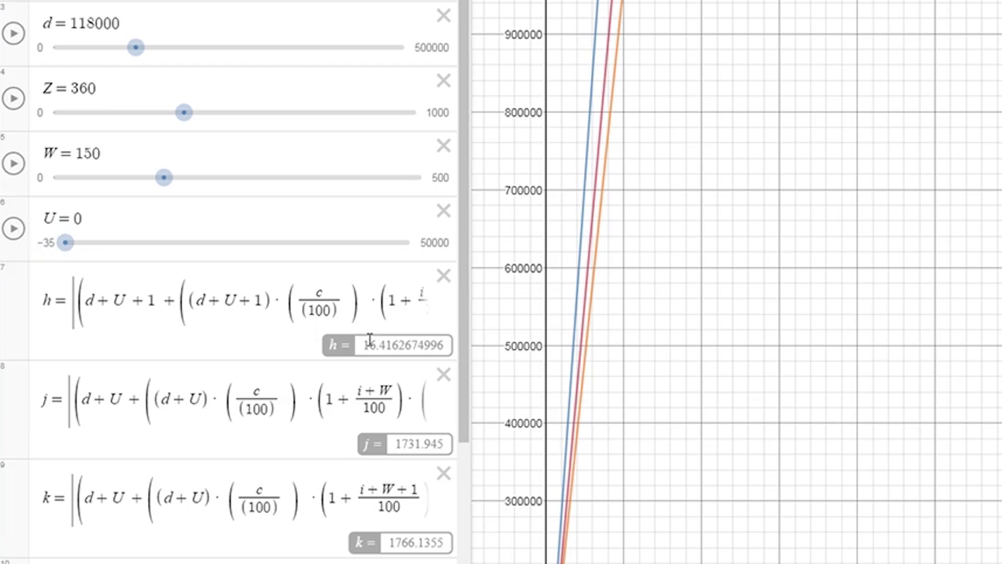
{"action": "left_click_drag", "start_coordinate": [364, 344], "coordinate": [448, 344]}
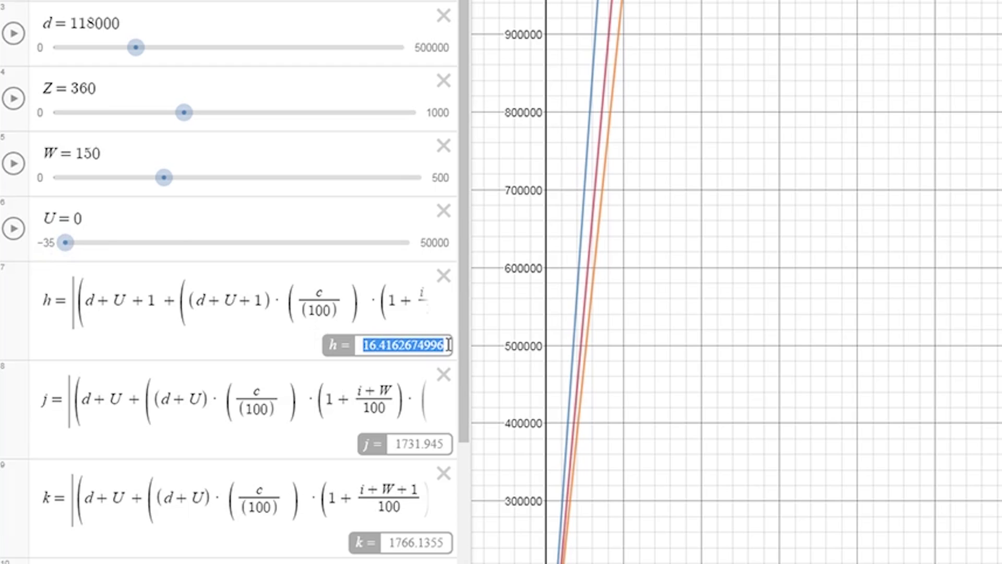
Step: Set the added base DPS U to 10000 and examine where the blue, red and orange DPS lines cross
{"action": "left_click_drag", "start_coordinate": [67, 242], "coordinate": [138, 245]}
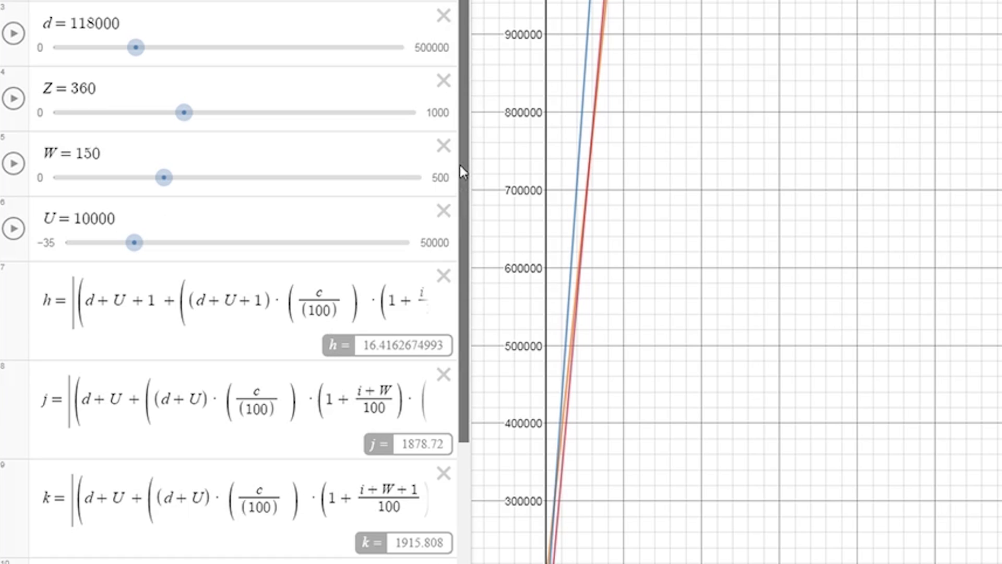
{"action": "scroll", "coordinate": [460, 165], "scroll_direction": "down", "scroll_amount": 1}
{"action": "left_click_drag", "start_coordinate": [476, 241], "coordinate": [485, 307]}
{"action": "scroll", "coordinate": [598, 561], "scroll_direction": "up", "scroll_amount": 4}
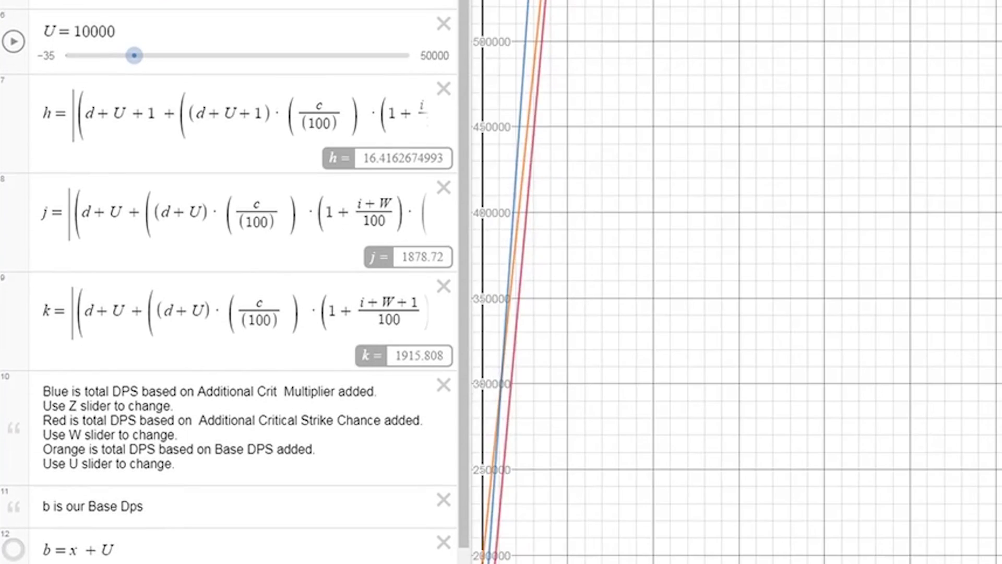
{"action": "left_click_drag", "start_coordinate": [598, 561], "coordinate": [732, 550]}
{"action": "scroll", "coordinate": [603, 559], "scroll_direction": "up", "scroll_amount": 3}
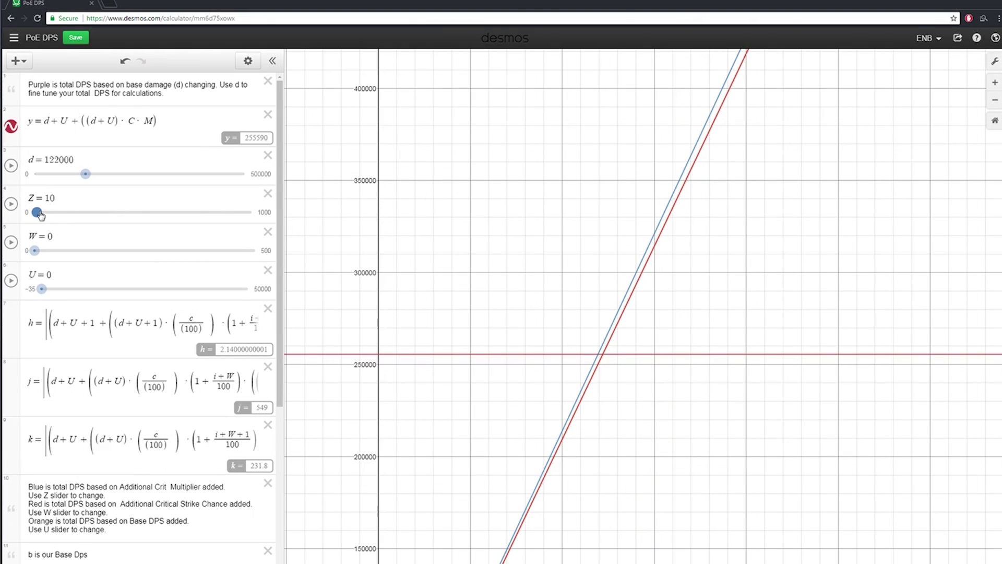
Step: Set the additional crit chance W to 240 and raise the additional crit multiplier Z in stages to 180 and 446
{"action": "left_click_drag", "start_coordinate": [40, 215], "coordinate": [79, 221]}
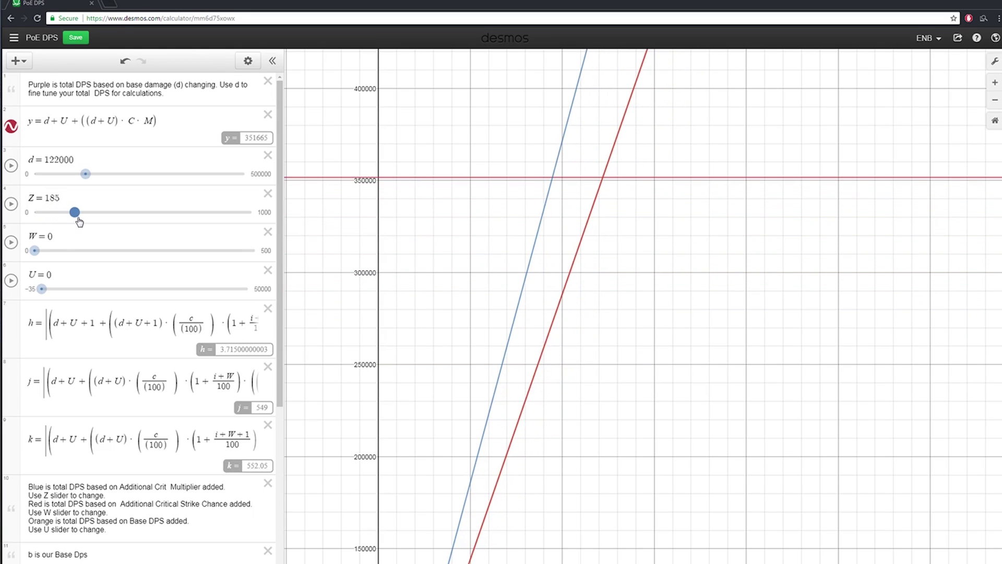
{"action": "left_click_drag", "start_coordinate": [79, 222], "coordinate": [78, 223]}
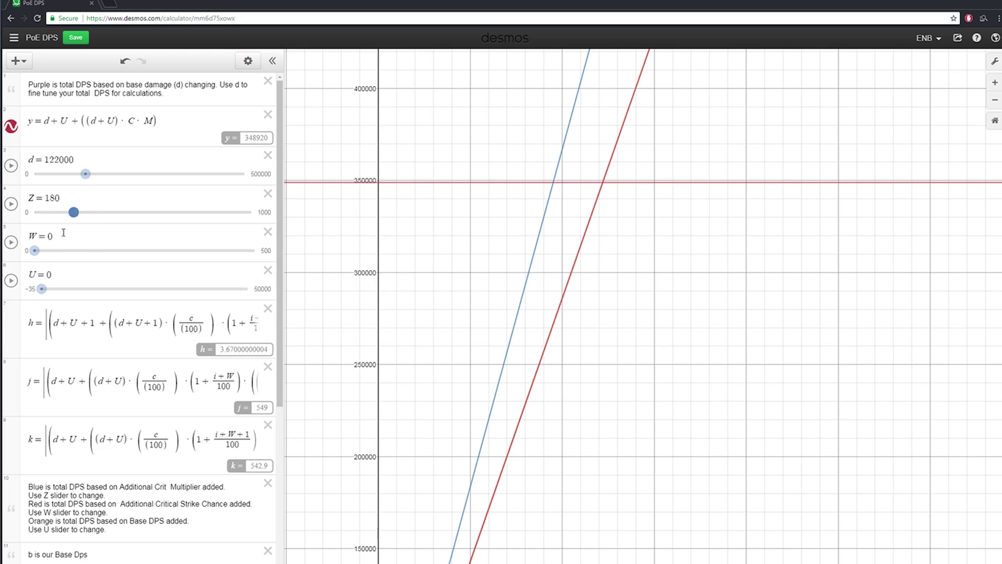
{"action": "left_click_drag", "start_coordinate": [34, 258], "coordinate": [141, 242]}
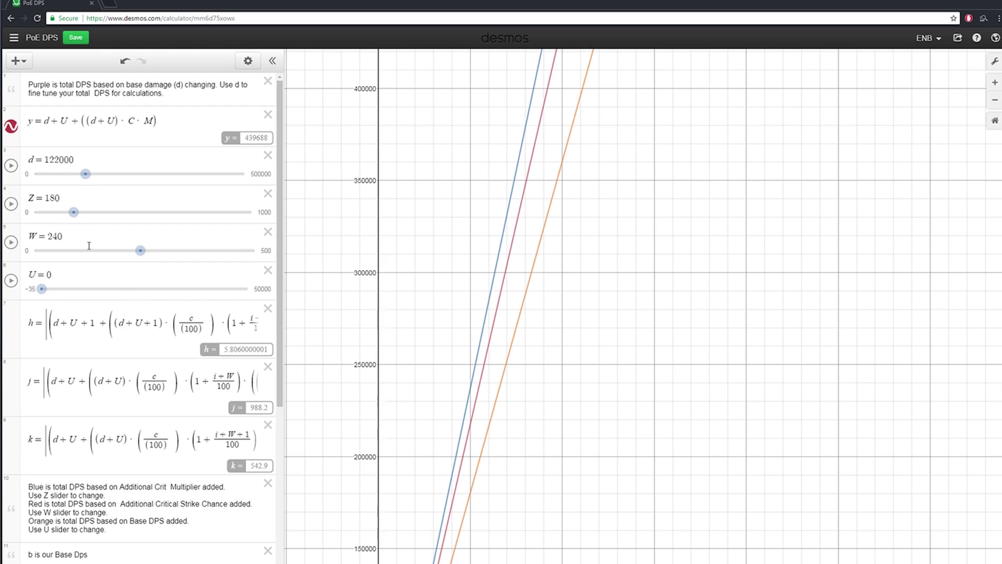
{"action": "left_click_drag", "start_coordinate": [74, 213], "coordinate": [131, 224]}
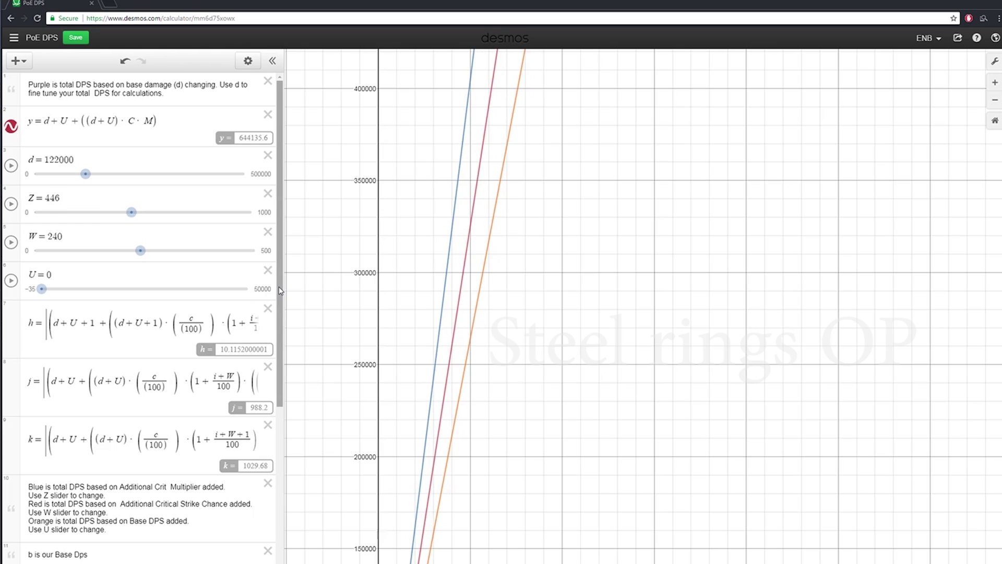
{"action": "left_click_drag", "start_coordinate": [281, 287], "coordinate": [298, 263]}
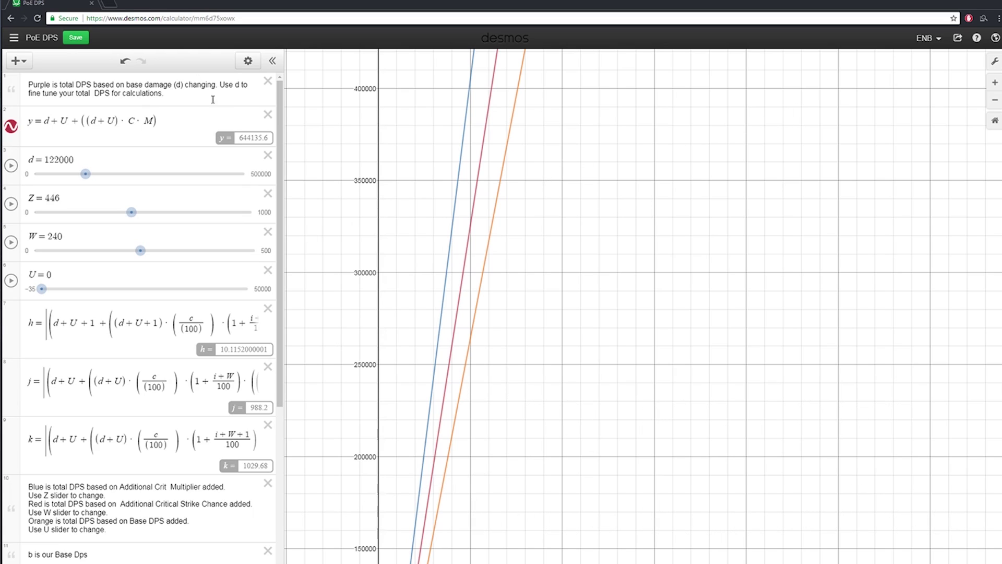
Step: Save the PoE DPS graph and select its share link for copying
{"action": "left_click", "coordinate": [85, 35]}
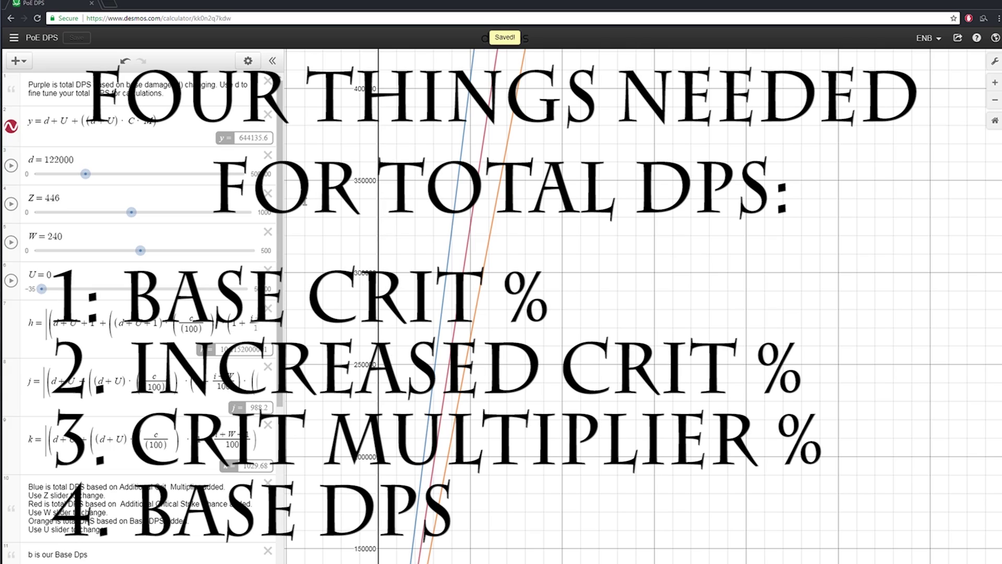
{"action": "left_click", "coordinate": [939, 39]}
{"action": "left_click", "coordinate": [960, 40]}
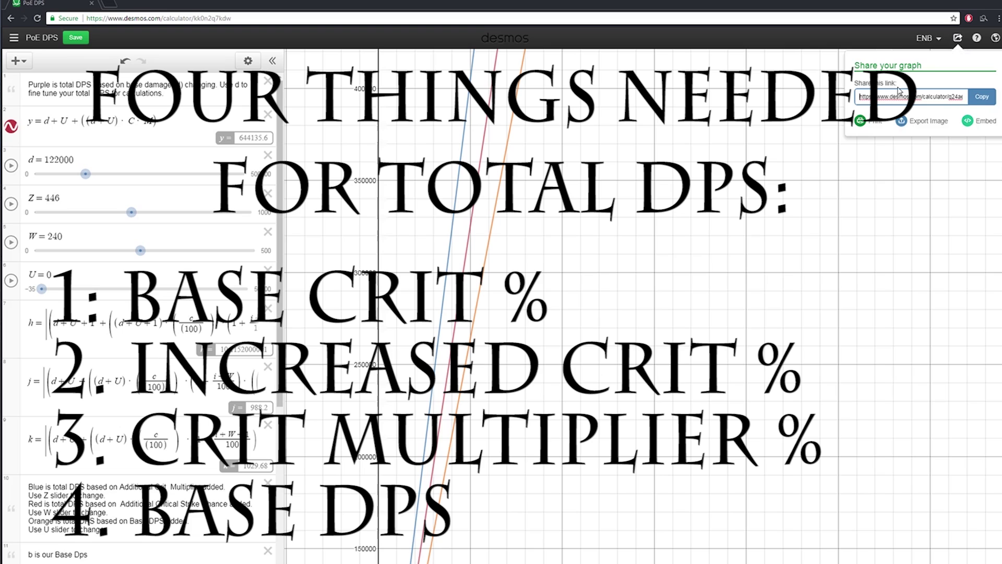
{"action": "left_click", "coordinate": [907, 97]}
{"action": "left_click", "coordinate": [935, 104]}
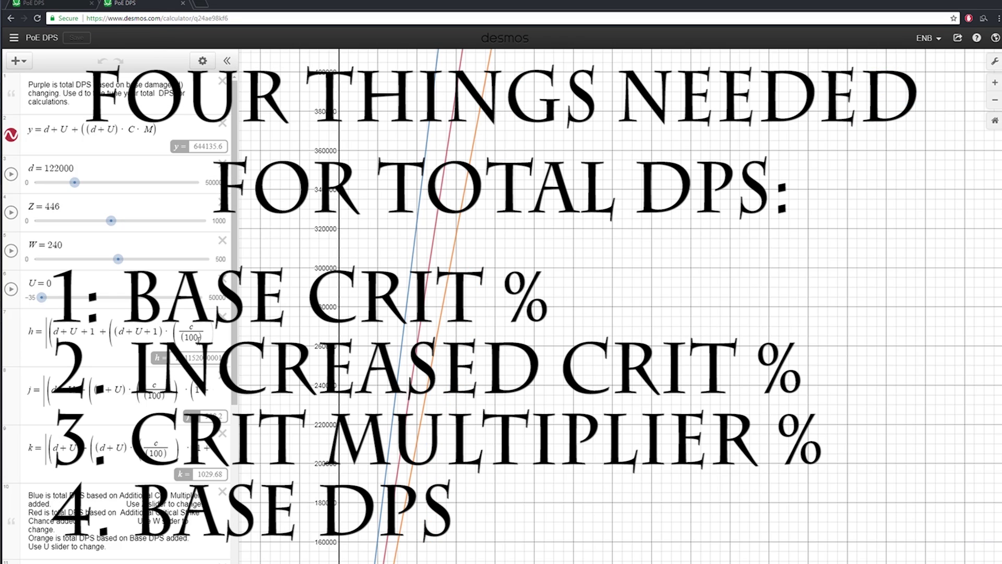
Step: Check the shared copy of the graph in a second browser tab, return to the original and dismiss its share link
{"action": "left_click_drag", "start_coordinate": [199, 340], "coordinate": [235, 308]}
{"action": "left_click", "coordinate": [55, 5]}
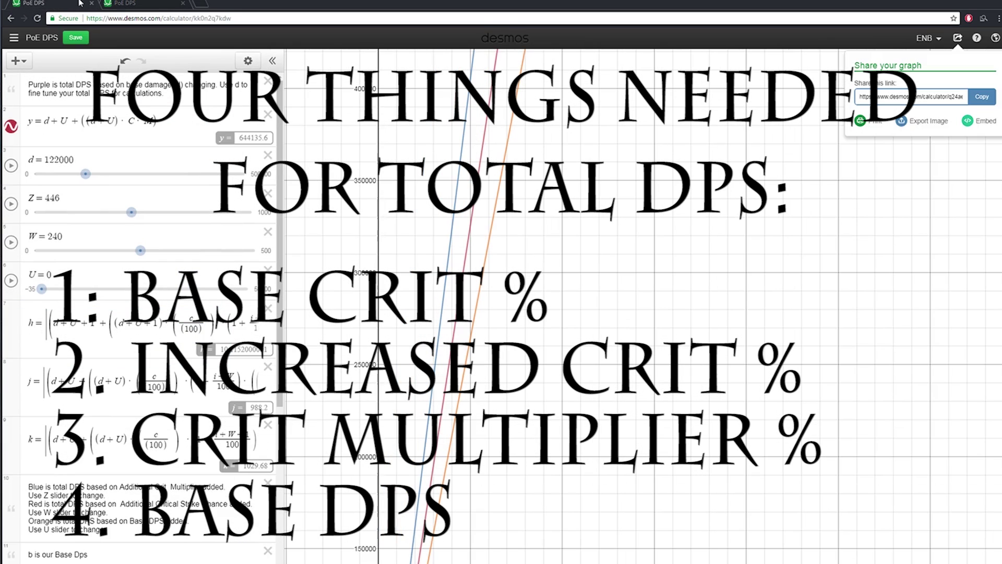
{"action": "left_click", "coordinate": [147, 4]}
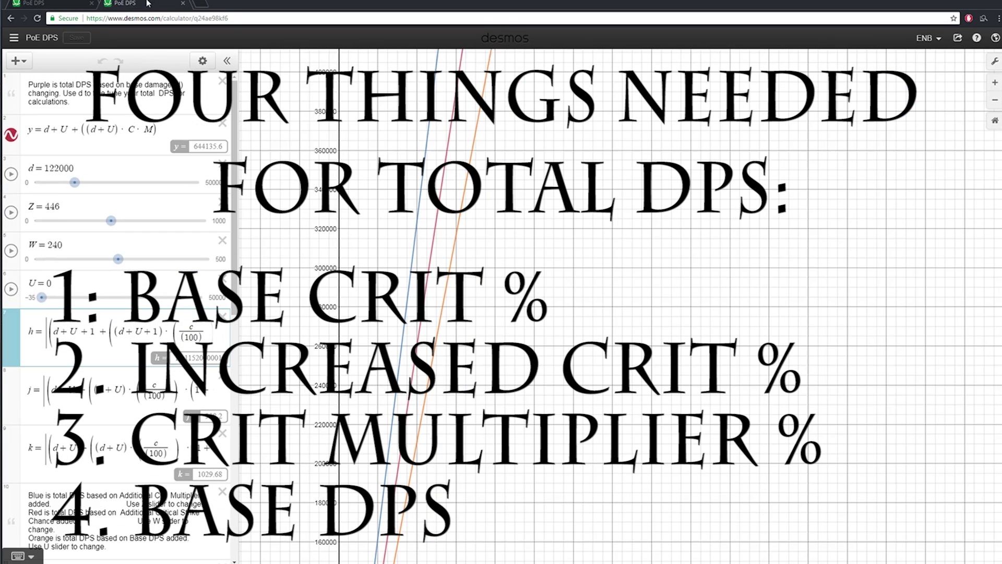
{"action": "left_click", "coordinate": [62, 3]}
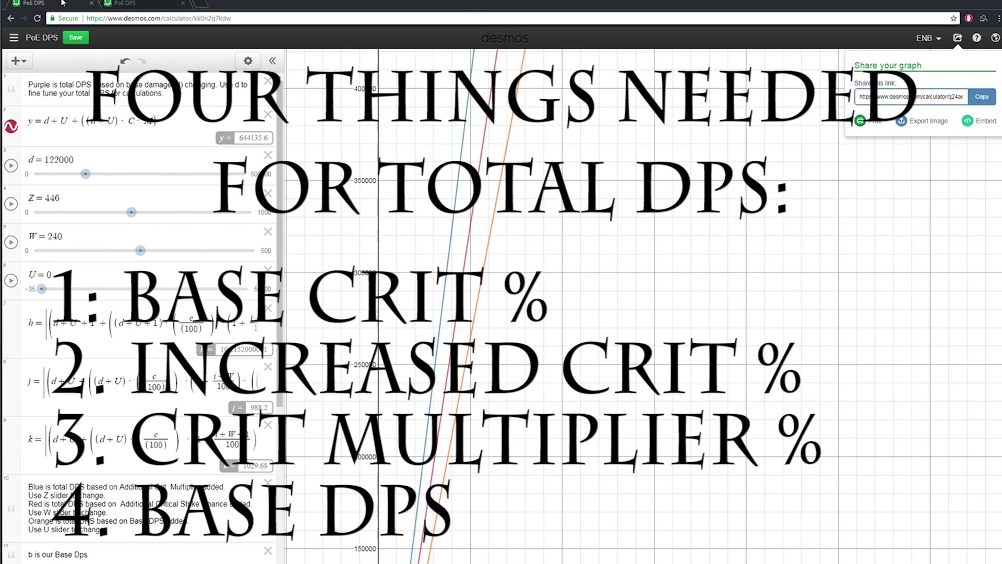
{"action": "left_click", "coordinate": [958, 39]}
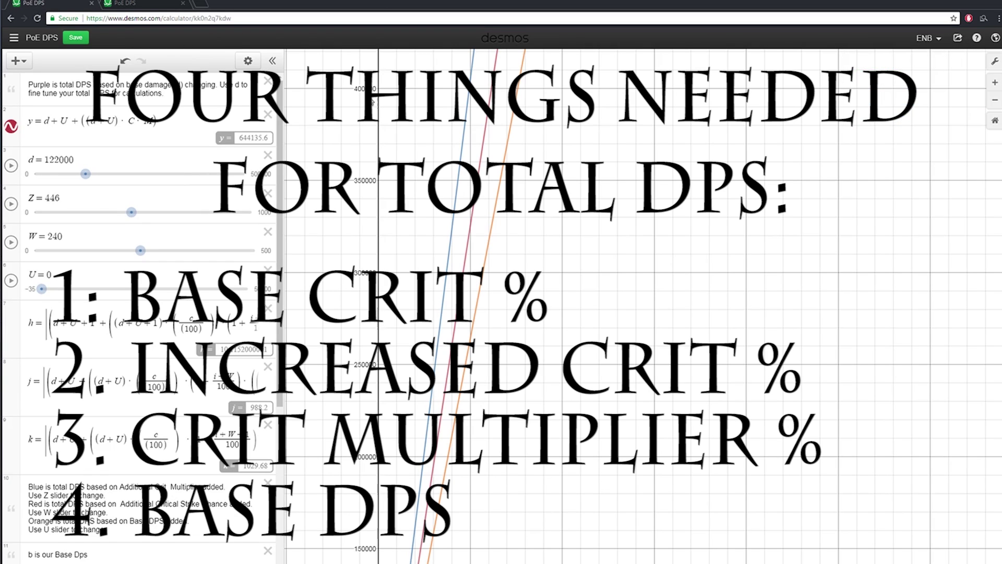